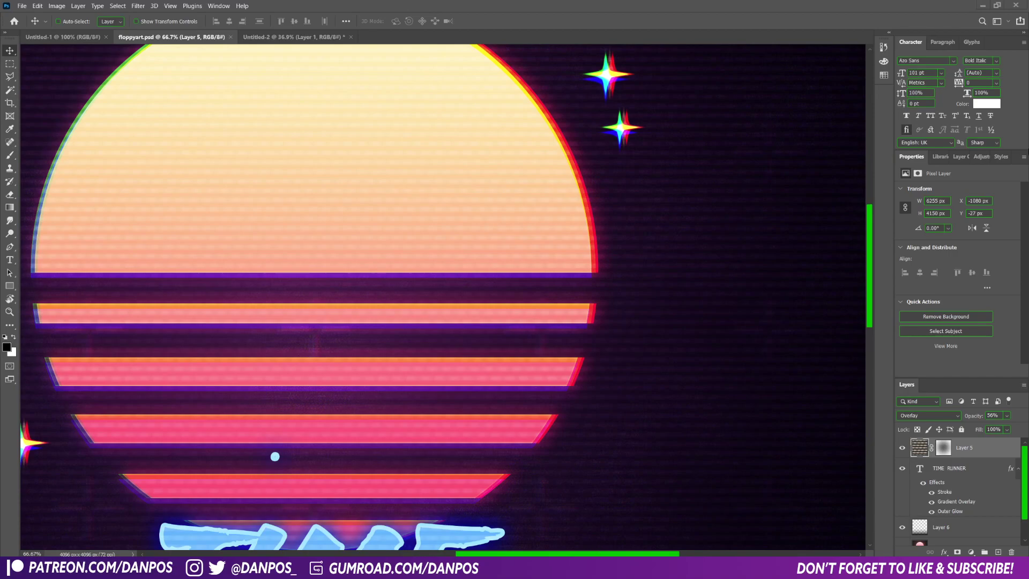
# - Look over the Interface preferences without changing them, then scroll the page down and back up
pyautogui.click(37, 6)
pyautogui.moveTo(87, 403)
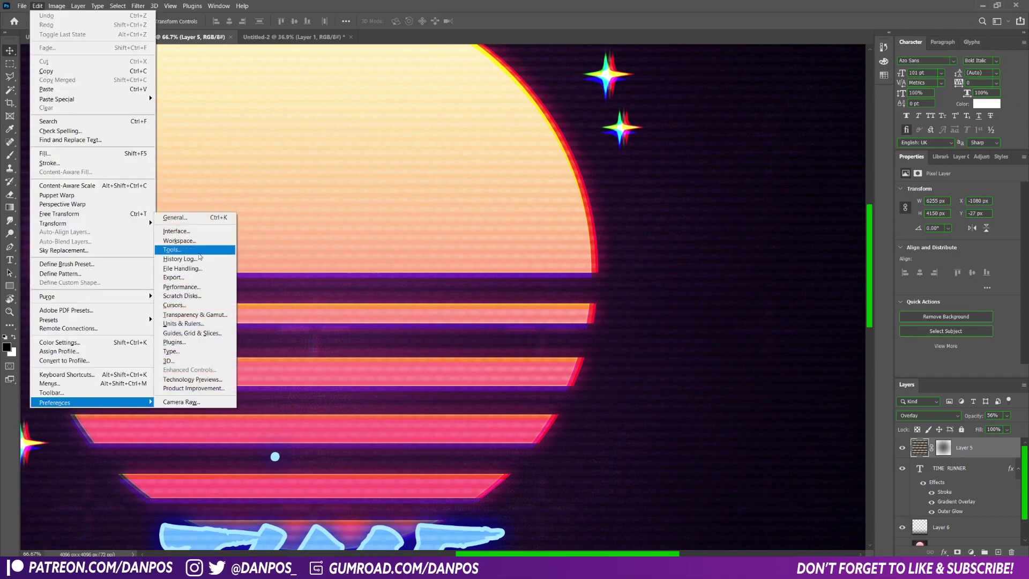
pyautogui.click(177, 231)
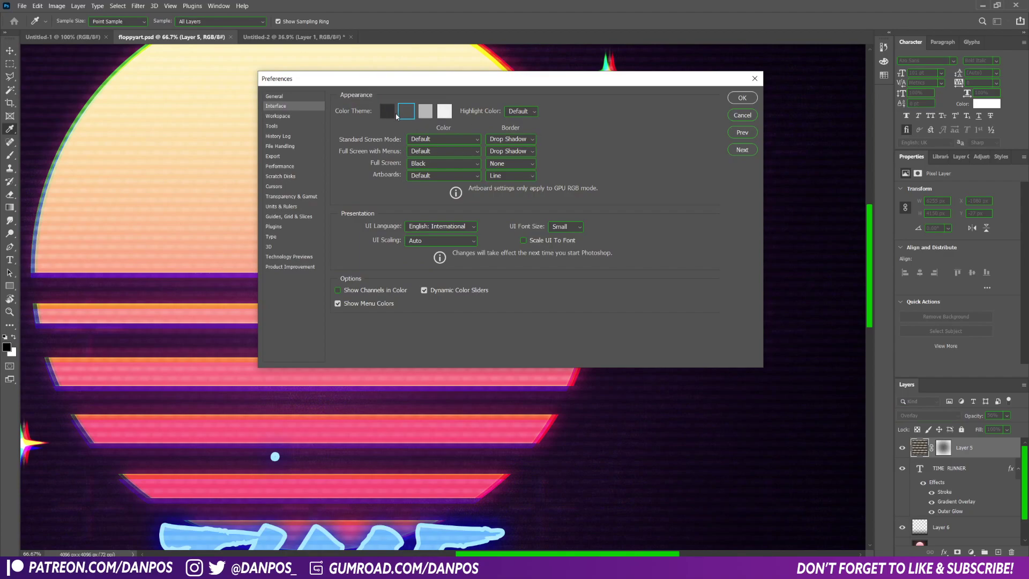
pyautogui.click(755, 80)
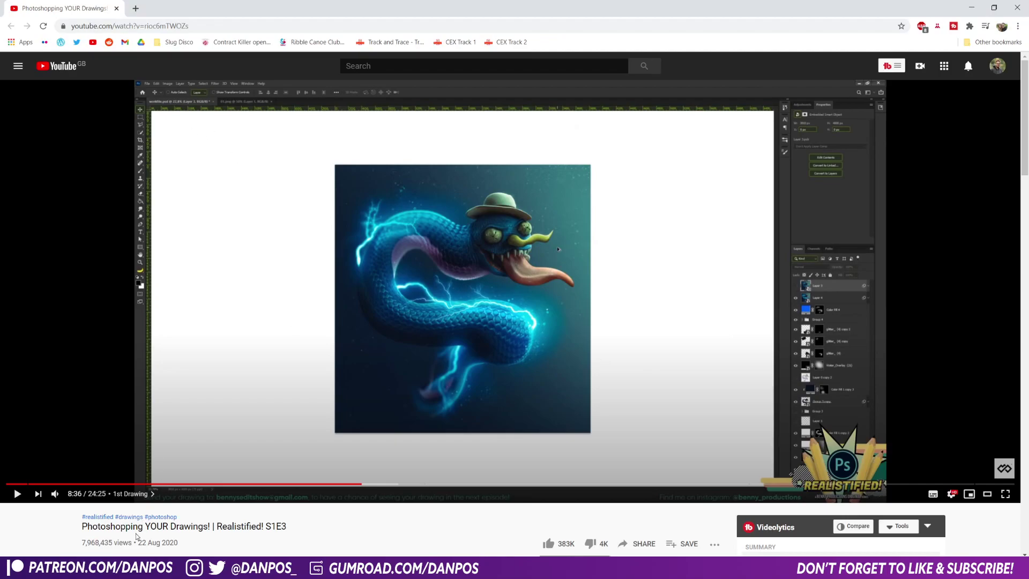
pyautogui.scroll(-3, 149, 515)
pyautogui.scroll(3, 882, 402)
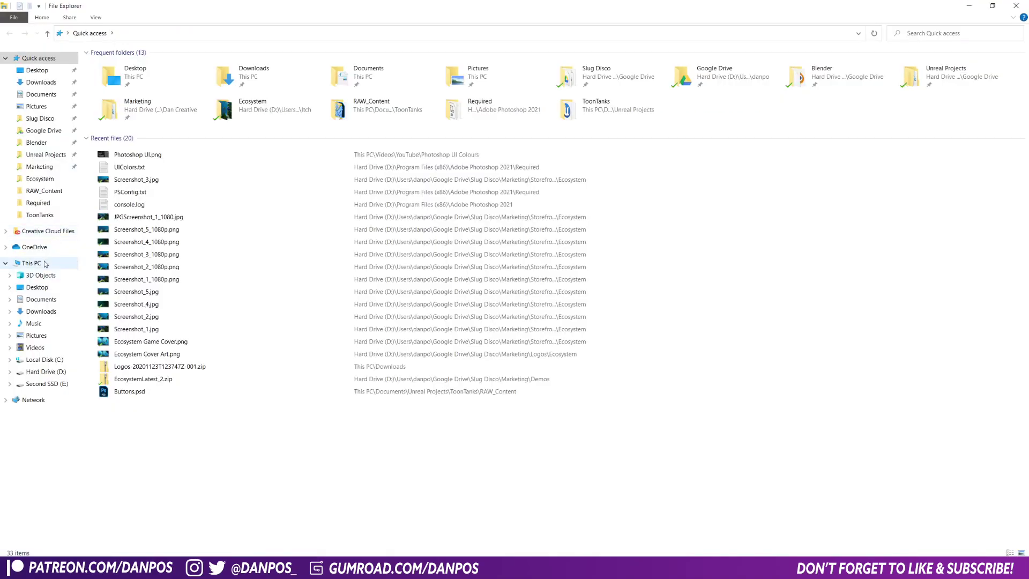
# - Go to D:\Program Files (x86)\Adobe Photoshop 2021\Required and select UIColors.txt
pyautogui.click(43, 263)
pyautogui.click(53, 370)
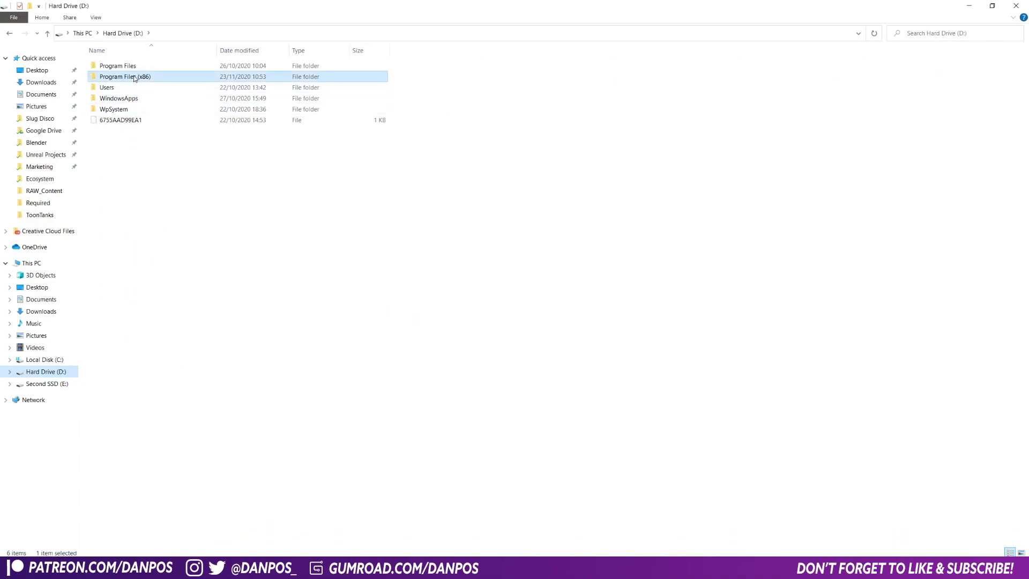
pyautogui.doubleClick(134, 77)
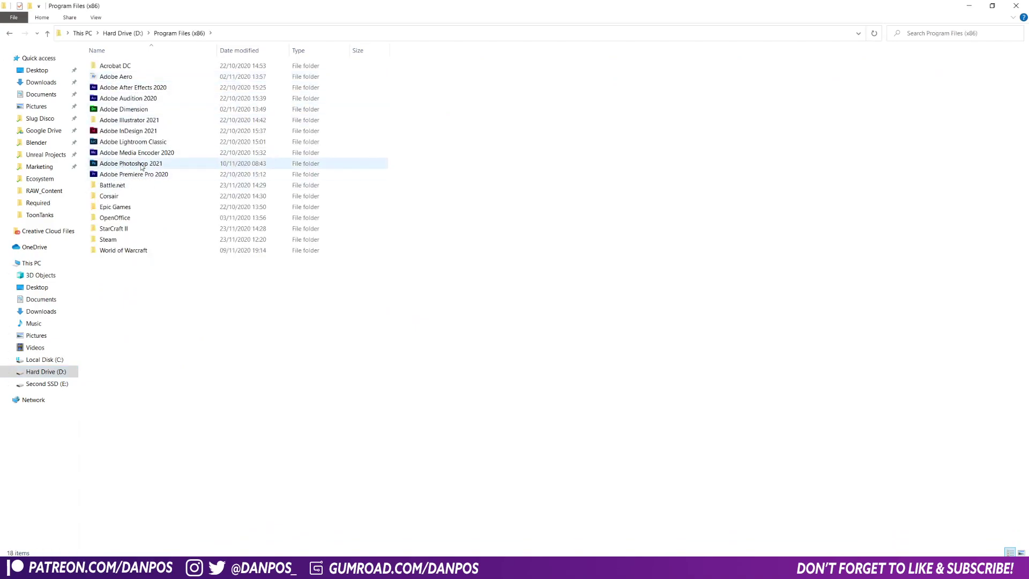
pyautogui.doubleClick(101, 165)
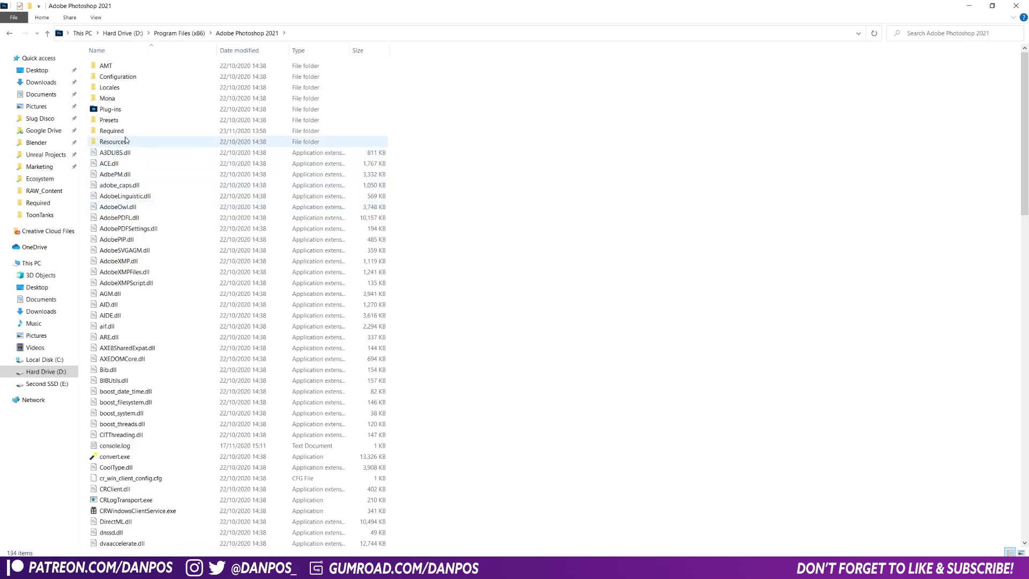
pyautogui.doubleClick(127, 133)
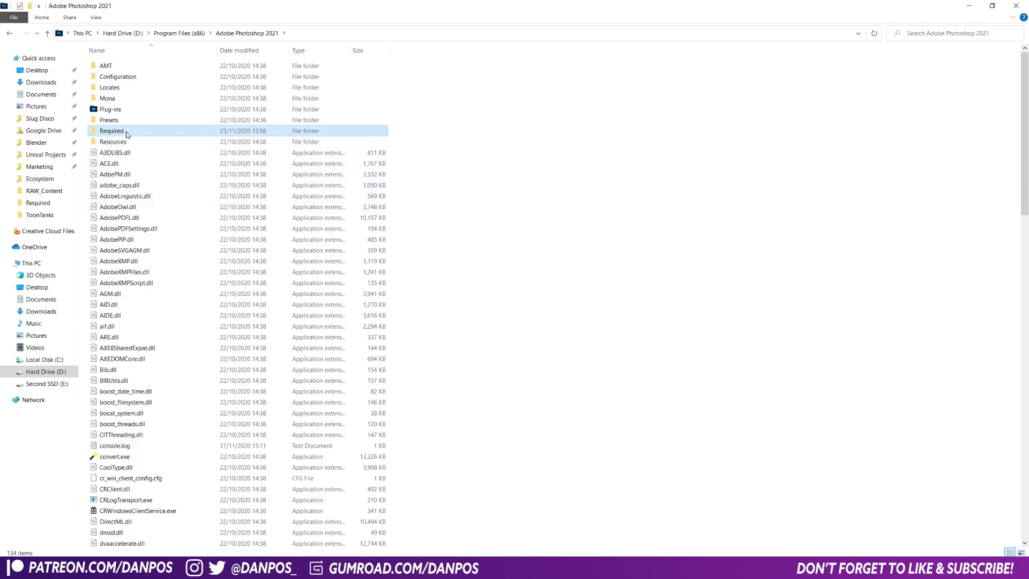
pyautogui.scroll(-6, 163, 372)
pyautogui.scroll(-2, 162, 372)
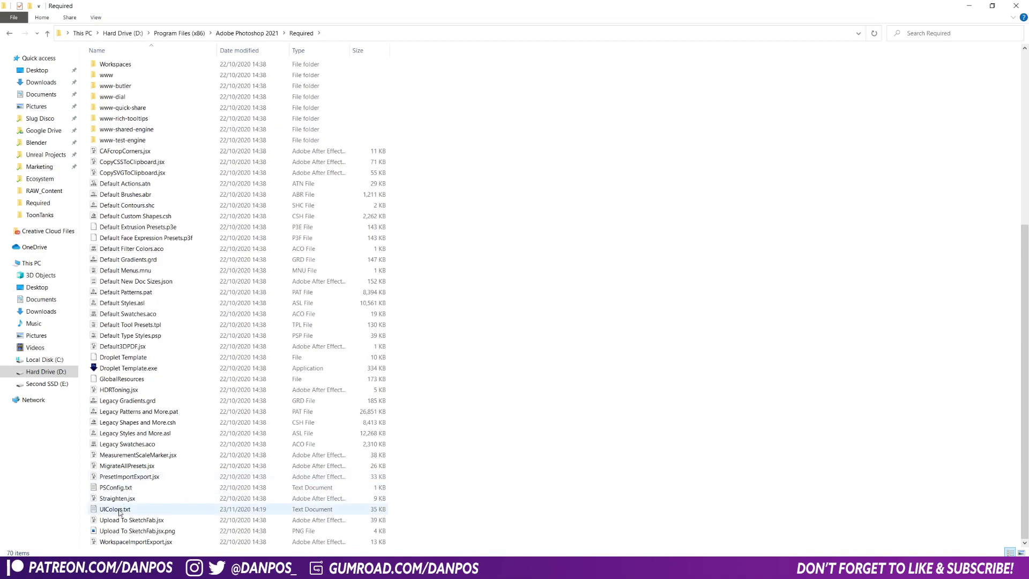
pyautogui.click(146, 510)
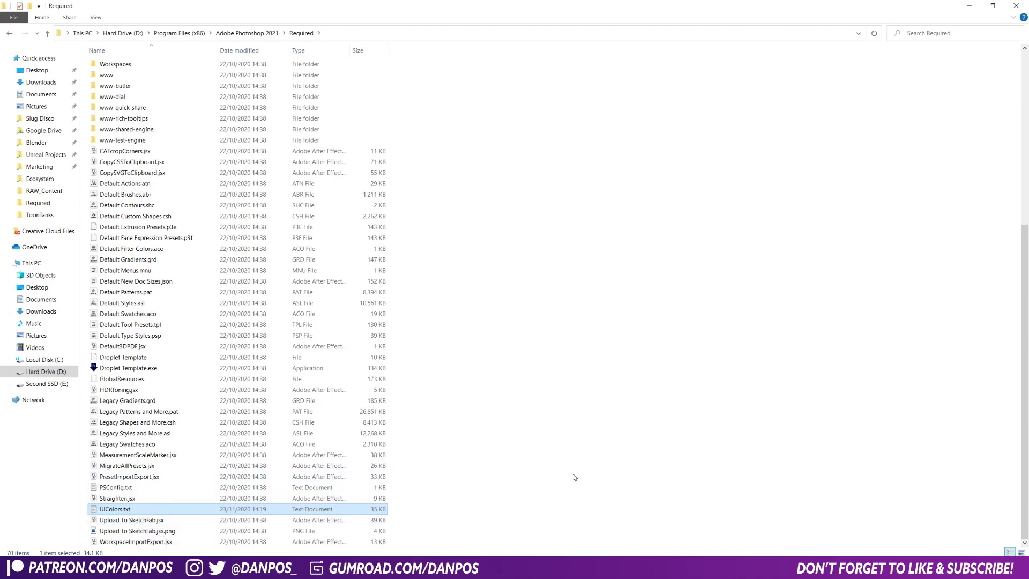
# - Open UIColors.txt in Notepad and examine ScrollingListSubSelectedDefault's 217, 217 and 1.0 values
pyautogui.doubleClick(144, 510)
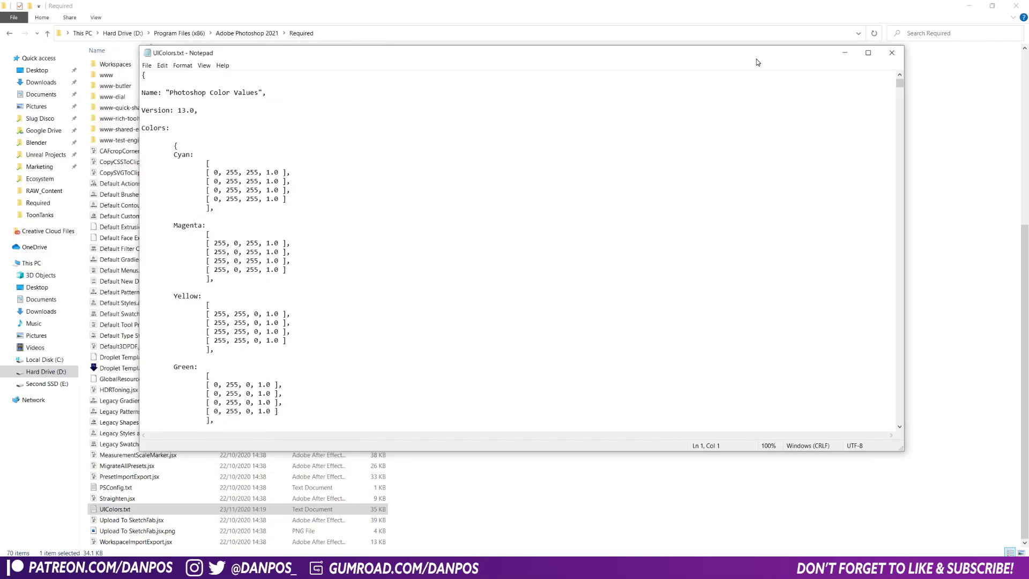
pyautogui.moveTo(757, 59); pyautogui.dragTo(752, 79)
pyautogui.scroll(-20, 440, 212)
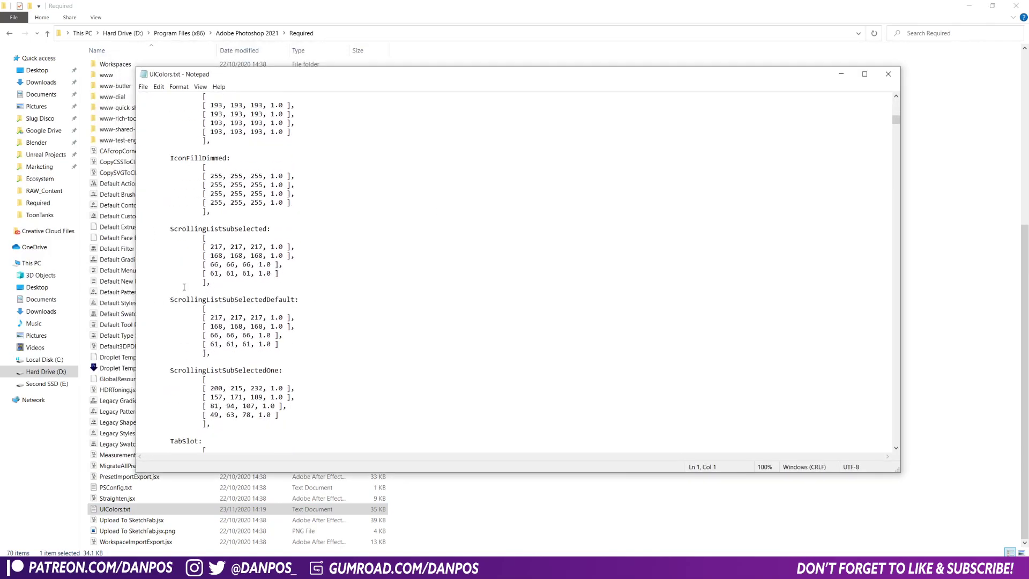
pyautogui.moveTo(172, 298); pyautogui.dragTo(321, 300)
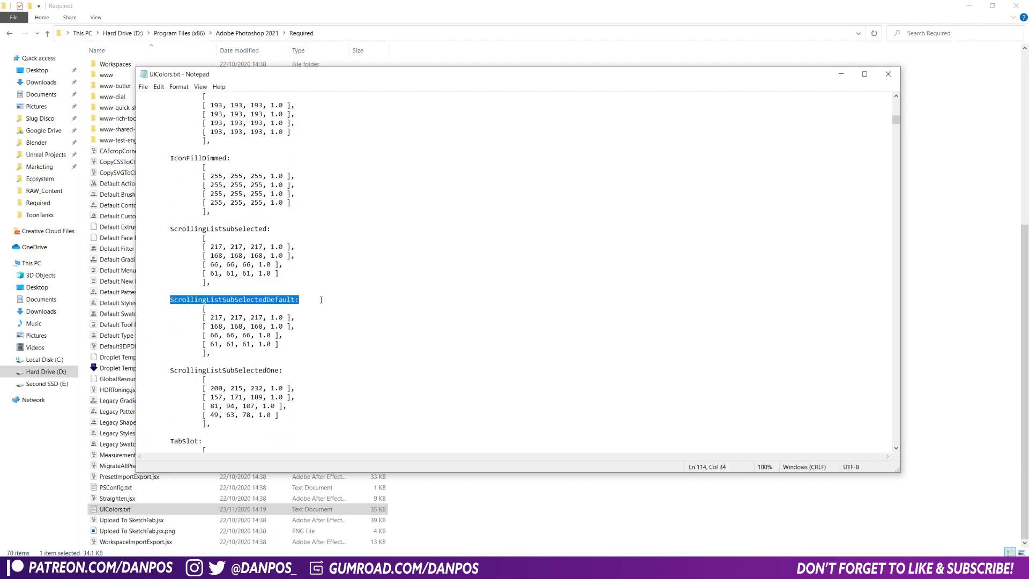
pyautogui.moveTo(212, 315); pyautogui.dragTo(279, 317)
pyautogui.click(236, 317)
pyautogui.doubleClick(257, 317)
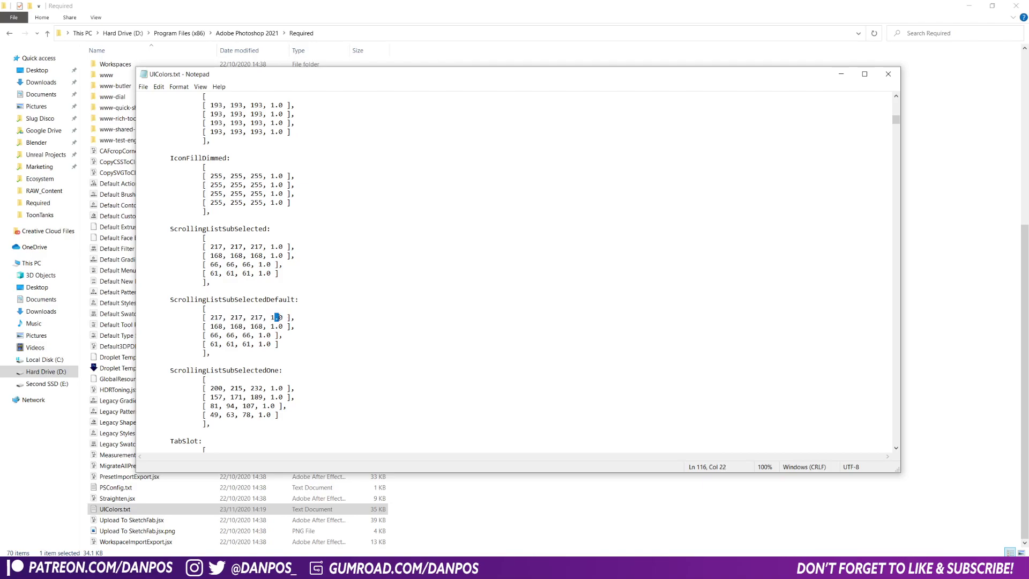
# - Scroll down to the Icon colour entries and place the cursor at IconRed
pyautogui.scroll(-7, 289, 341)
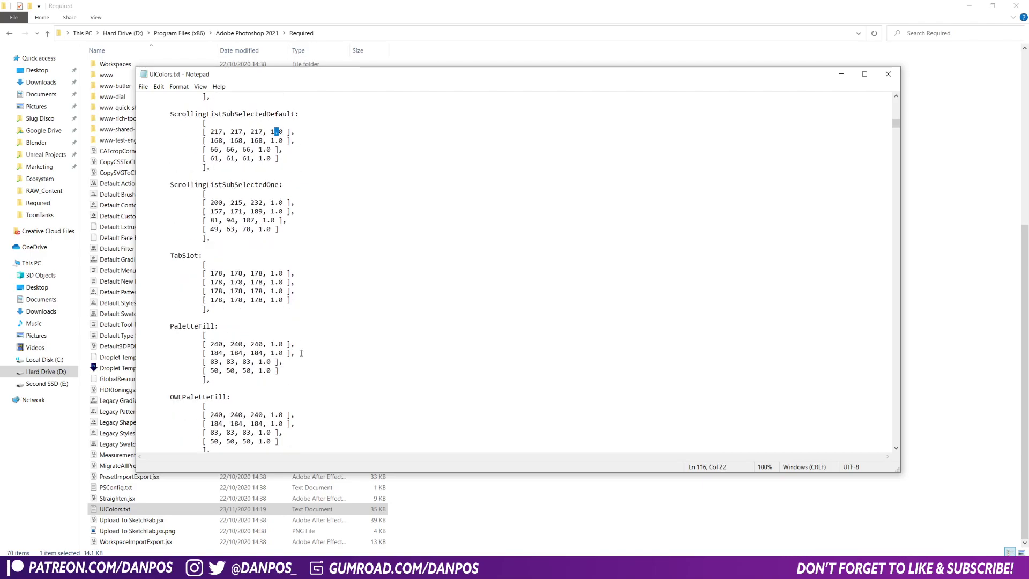
pyautogui.scroll(-15, 301, 353)
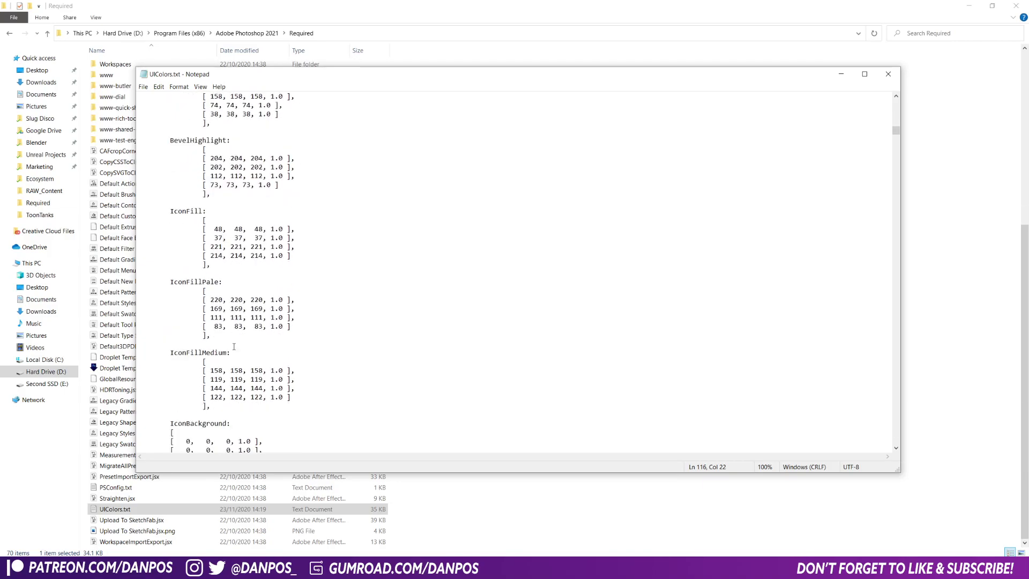
pyautogui.scroll(-4, 337, 356)
pyautogui.scroll(-5, 263, 331)
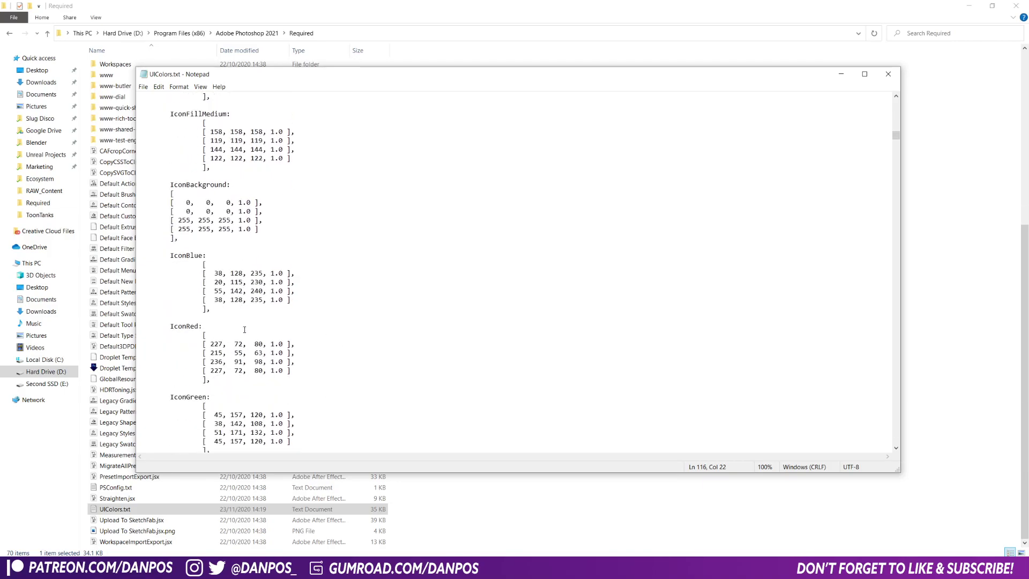
pyautogui.click(243, 327)
# - Search for 'elevator' and highlight the 0, 178, 0 row of WidgetScrollbarElevatorFill
pyautogui.hotkey('ctrl', 'f')
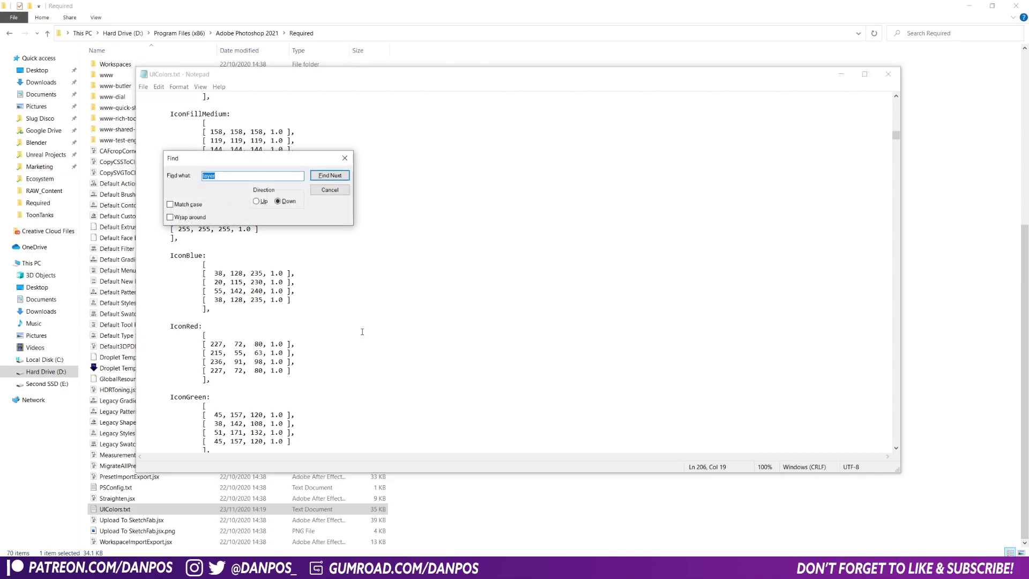
pyautogui.write('elevator')
pyautogui.press('Return')
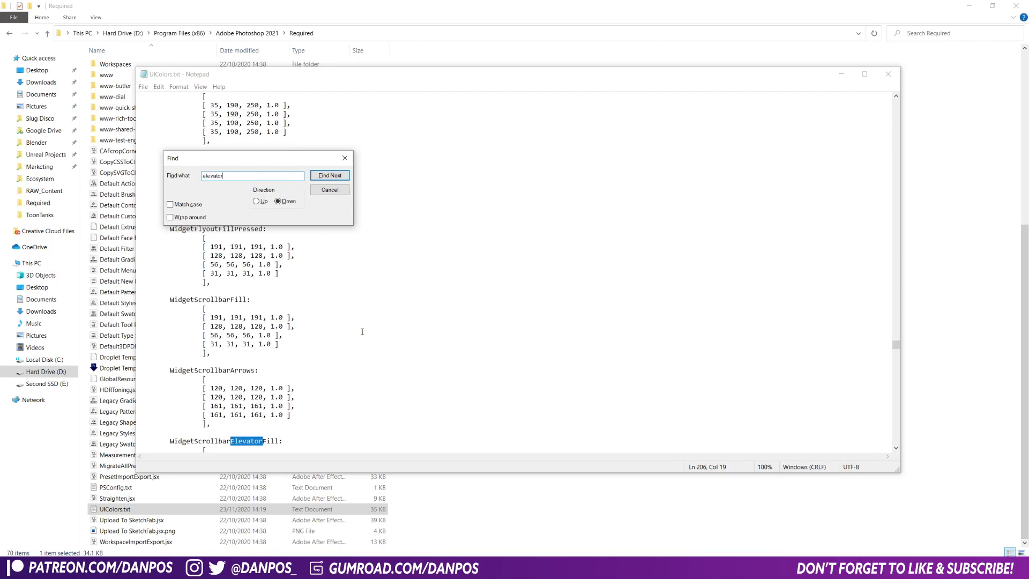
pyautogui.scroll(-5, 329, 336)
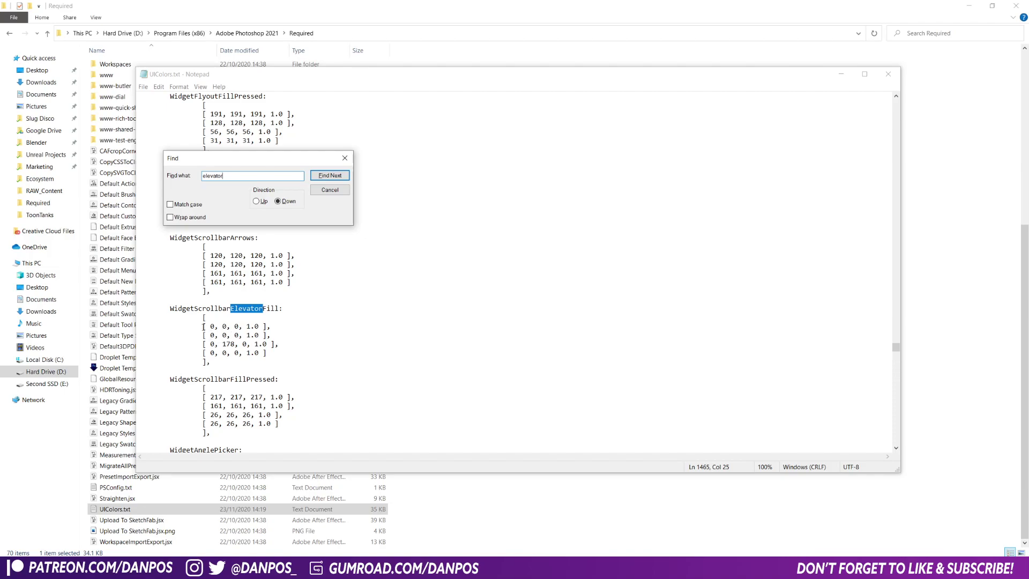
pyautogui.moveTo(204, 327)
pyautogui.mouseDown()
pyautogui.moveTo(272, 326)
pyautogui.moveTo(271, 335)
pyautogui.moveTo(210, 335)
pyautogui.mouseUp()
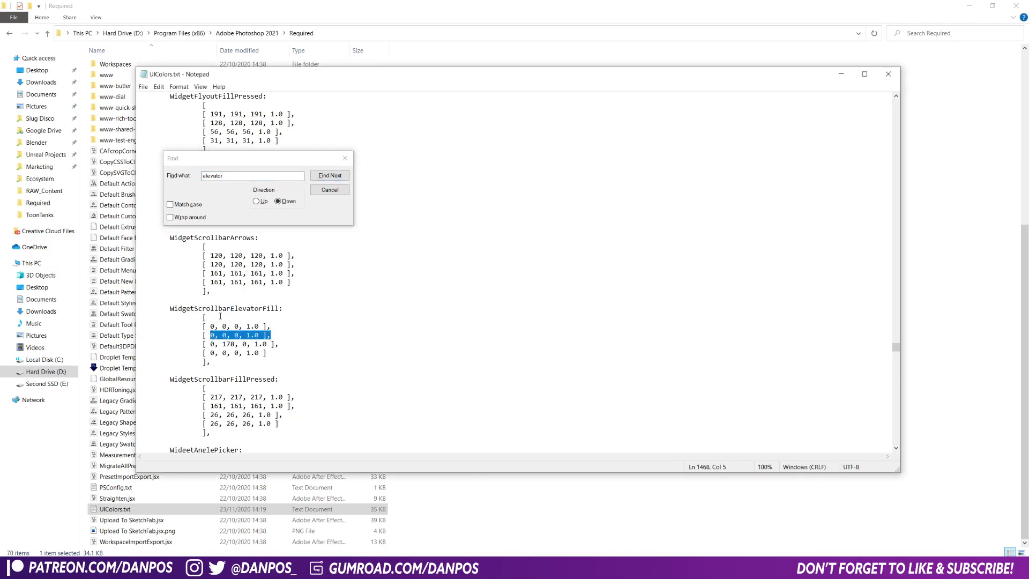
pyautogui.click(287, 343)
pyautogui.moveTo(202, 343); pyautogui.dragTo(302, 344)
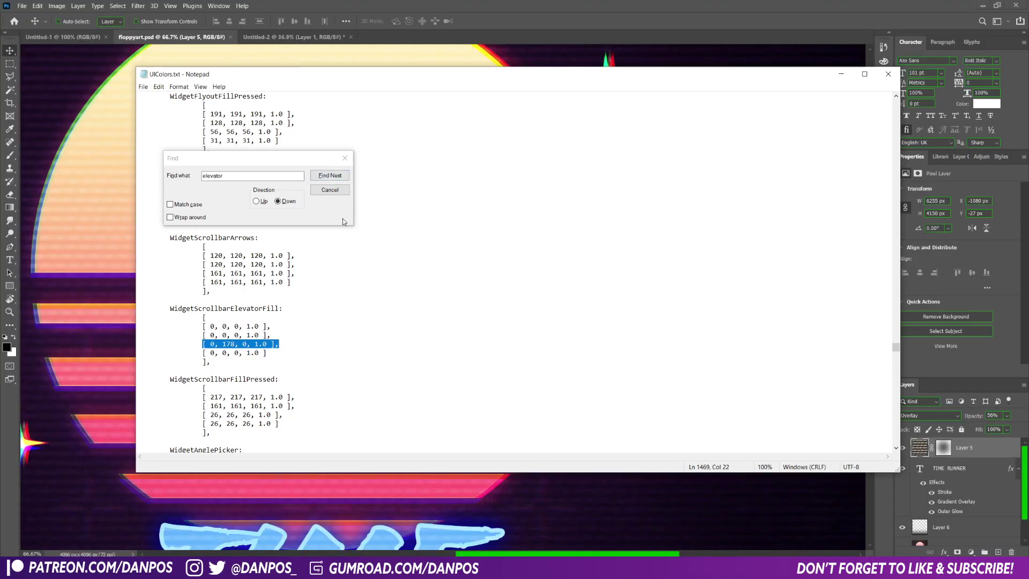
# - Close Find, minimize Notepad, and scroll the Photoshop canvas to check the green scrollbars
pyautogui.click(329, 189)
pyautogui.click(143, 86)
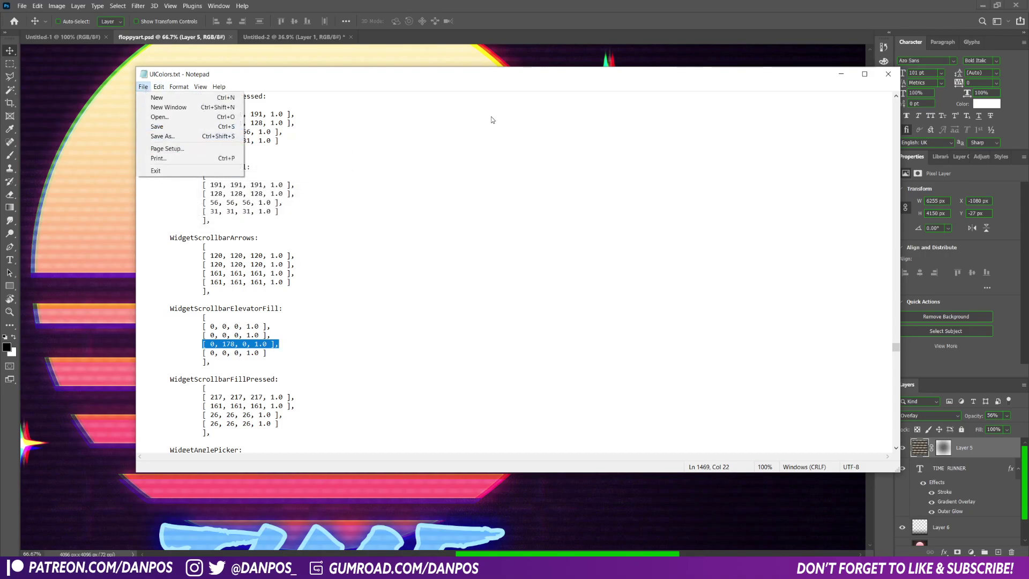
pyautogui.click(888, 74)
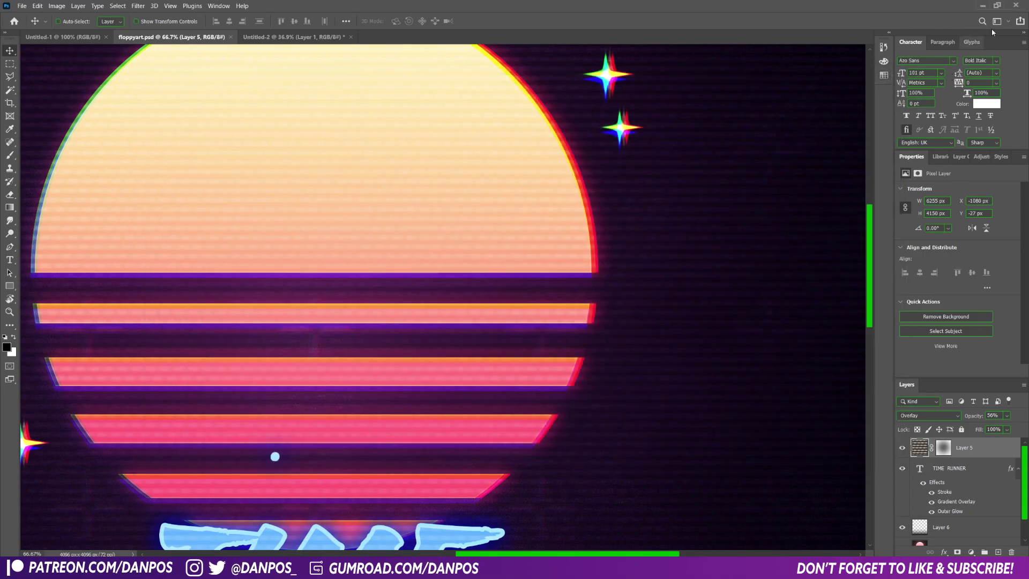
pyautogui.moveTo(870, 271); pyautogui.dragTo(873, 303)
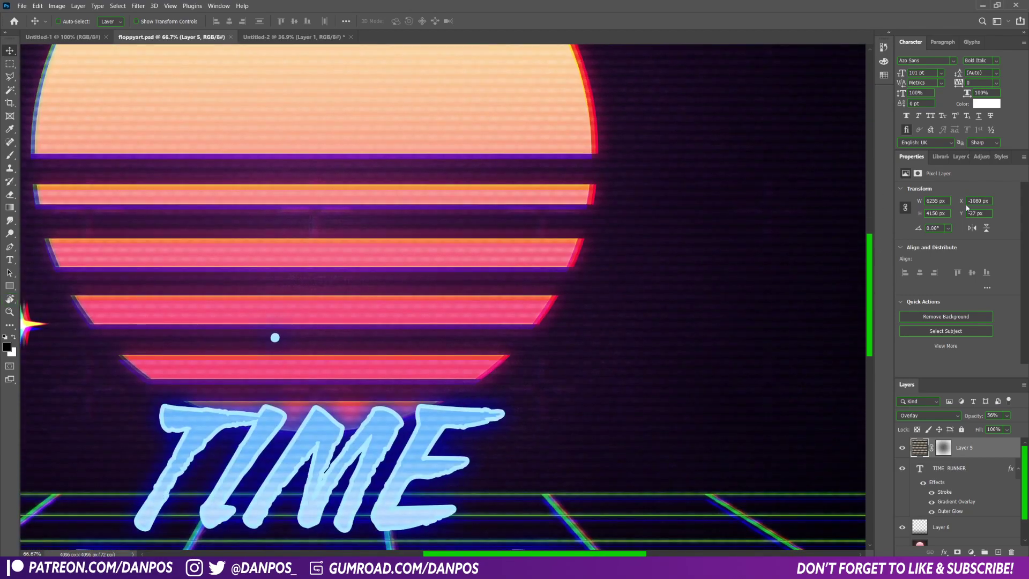
pyautogui.click(943, 116)
pyautogui.click(642, 535)
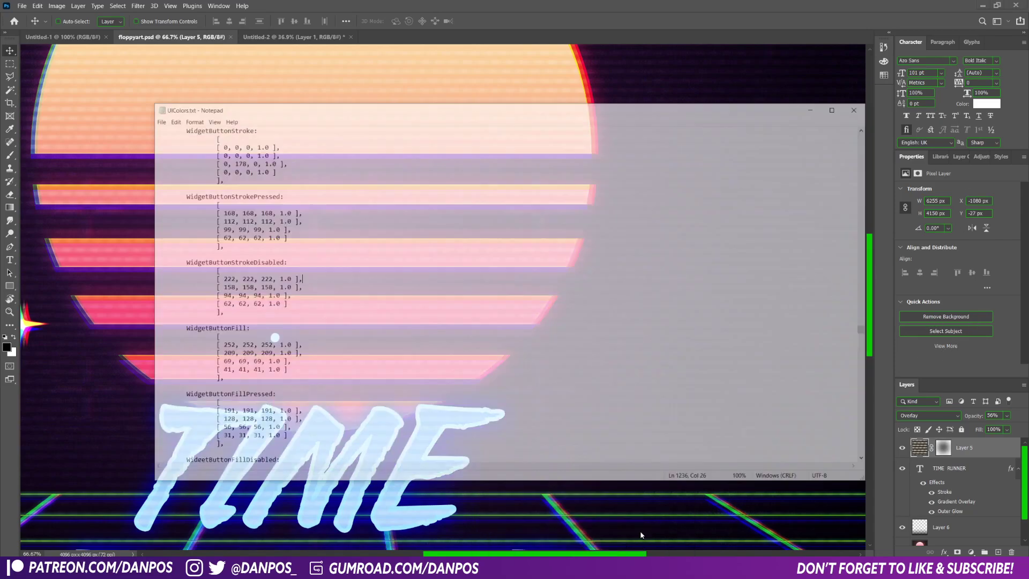
pyautogui.click(291, 266)
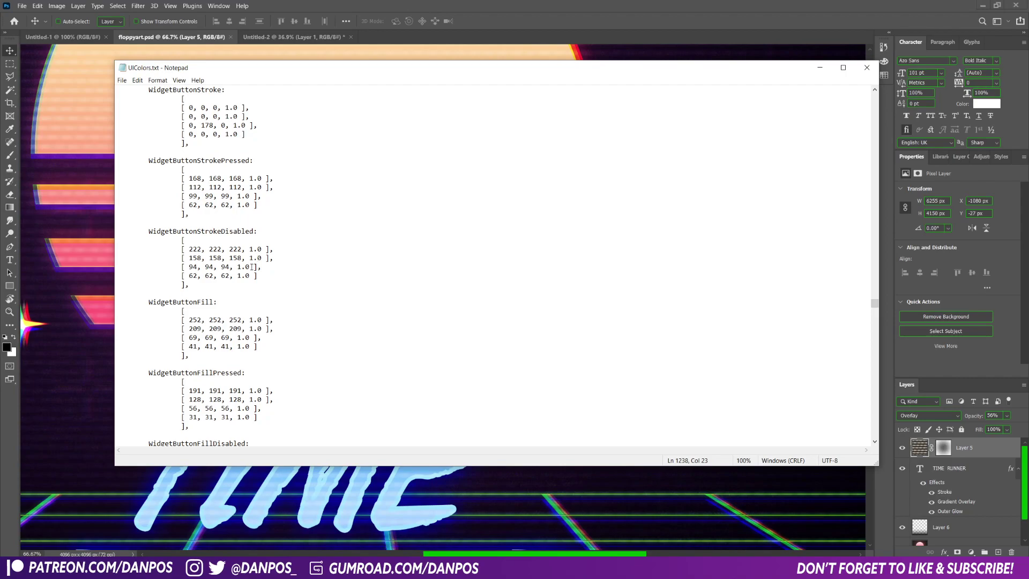
pyautogui.scroll(6, 241, 271)
pyautogui.moveTo(153, 249); pyautogui.dragTo(240, 253)
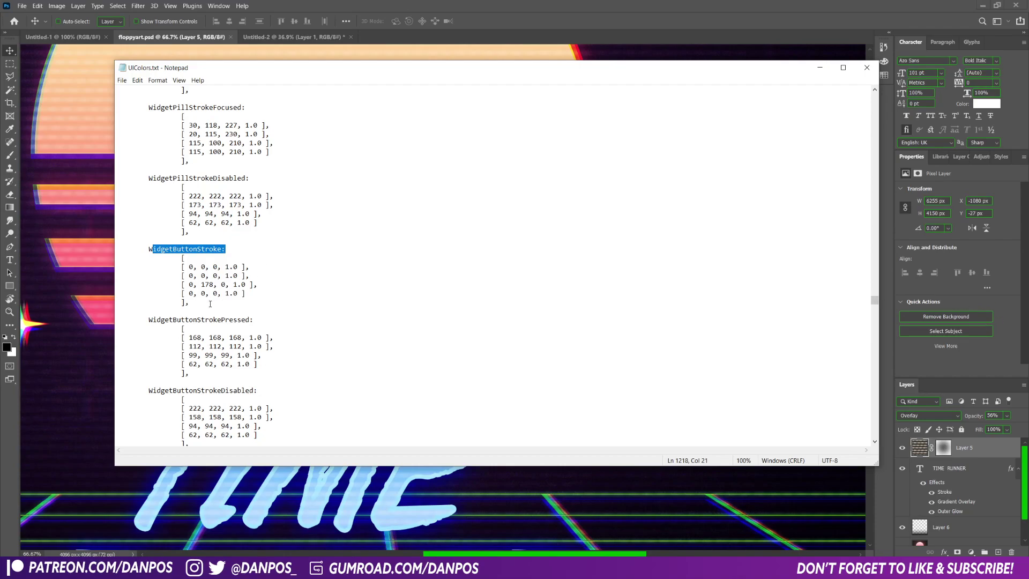
pyautogui.moveTo(190, 302); pyautogui.dragTo(123, 260)
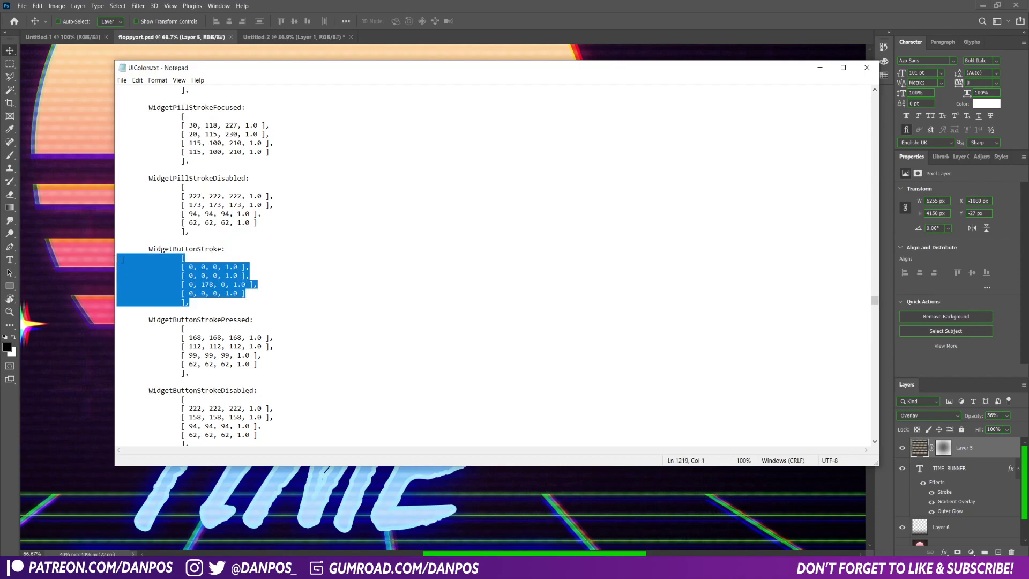
pyautogui.click(201, 302)
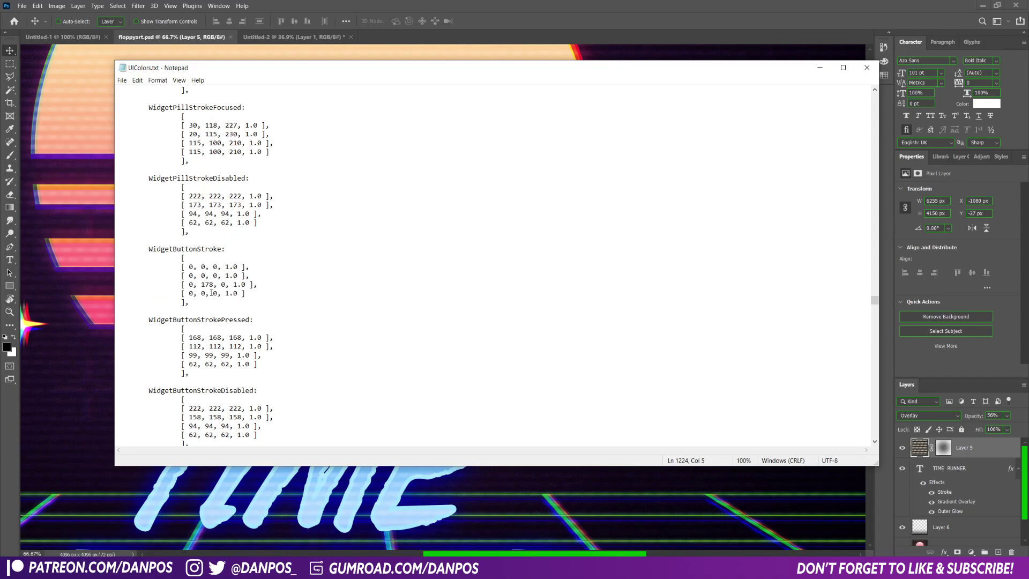
pyautogui.scroll(-2, 148, 312)
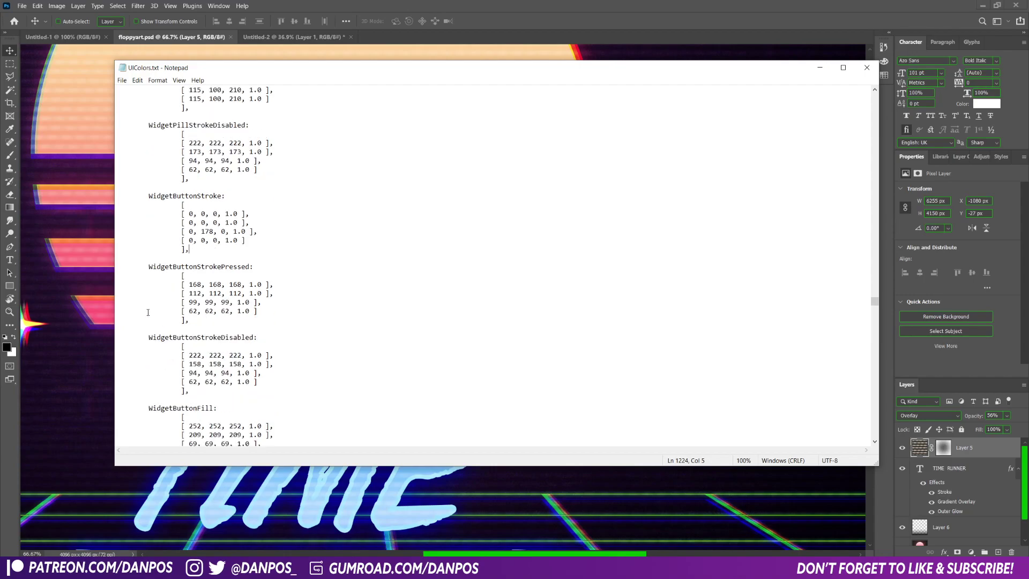
pyautogui.scroll(-15, 353, 193)
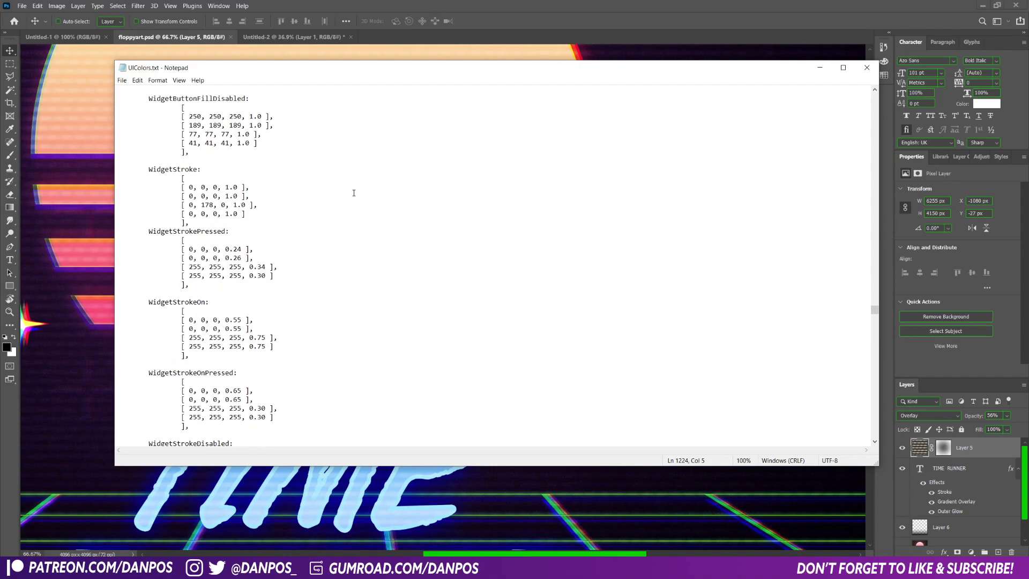
pyautogui.click(936, 203)
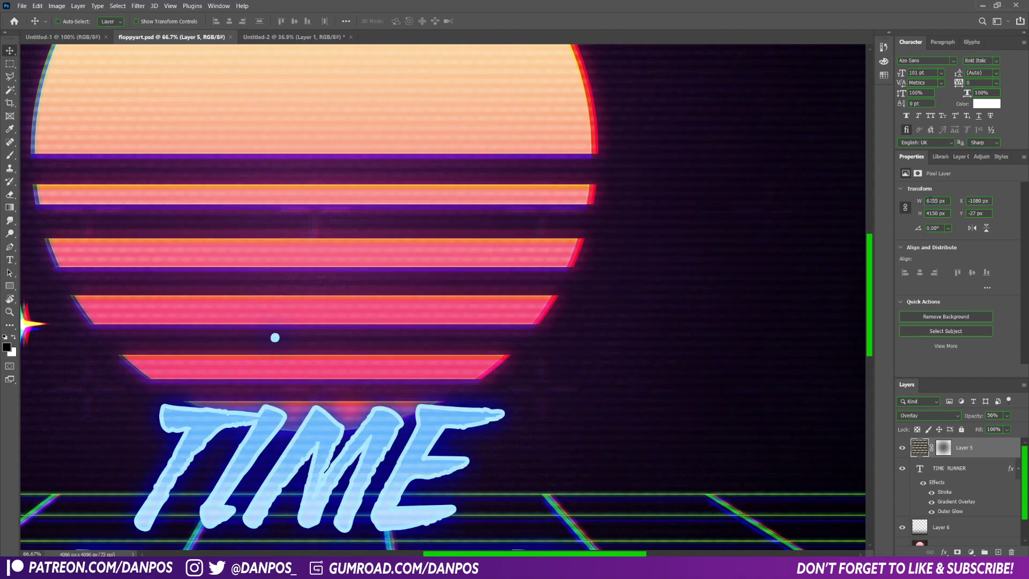
pyautogui.moveTo(925, 201); pyautogui.dragTo(954, 200)
pyautogui.click(950, 527)
pyautogui.click(976, 455)
# - Restore UIColors.txt from the taskbar and scroll through WidgetStrokeOn, WidgetStrokeDisabled and WidgetCheck
pyautogui.moveTo(584, 567)
pyautogui.click(571, 515)
pyautogui.scroll(-7, 325, 364)
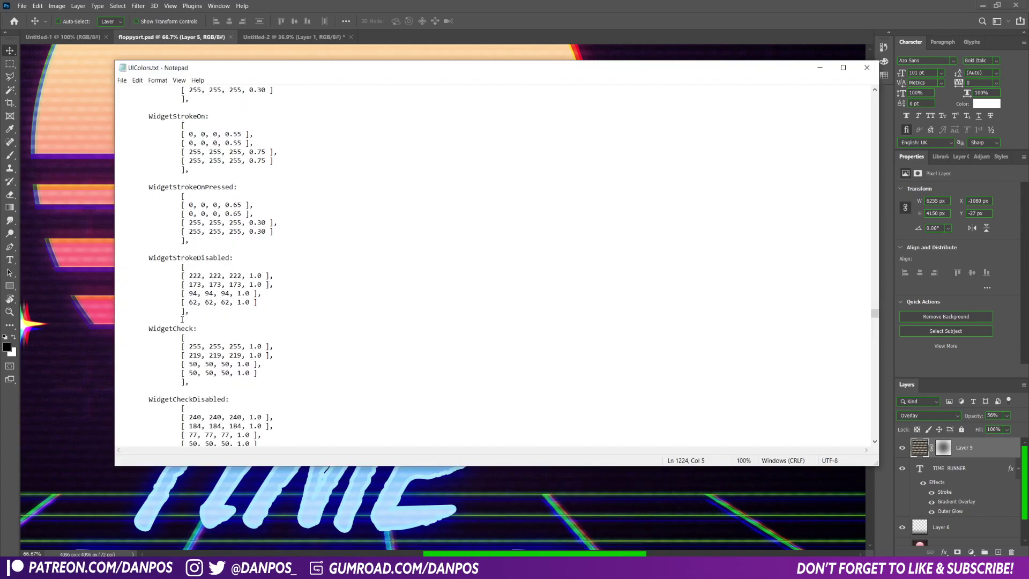
pyautogui.scroll(-5, 219, 305)
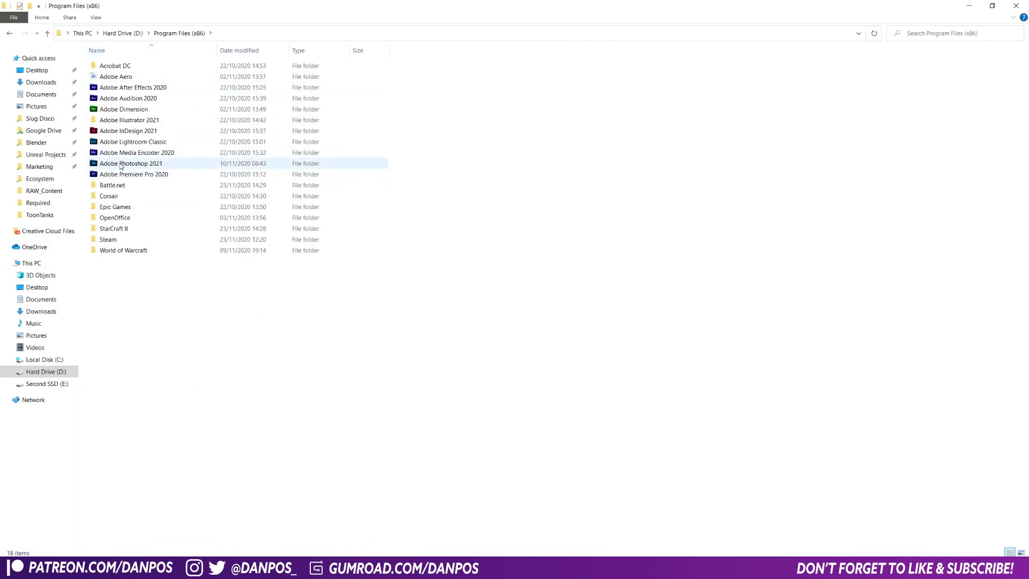
# - Open Adobe Photoshop 2021 > Required and scroll down to UIColors.txt
pyautogui.doubleClick(120, 164)
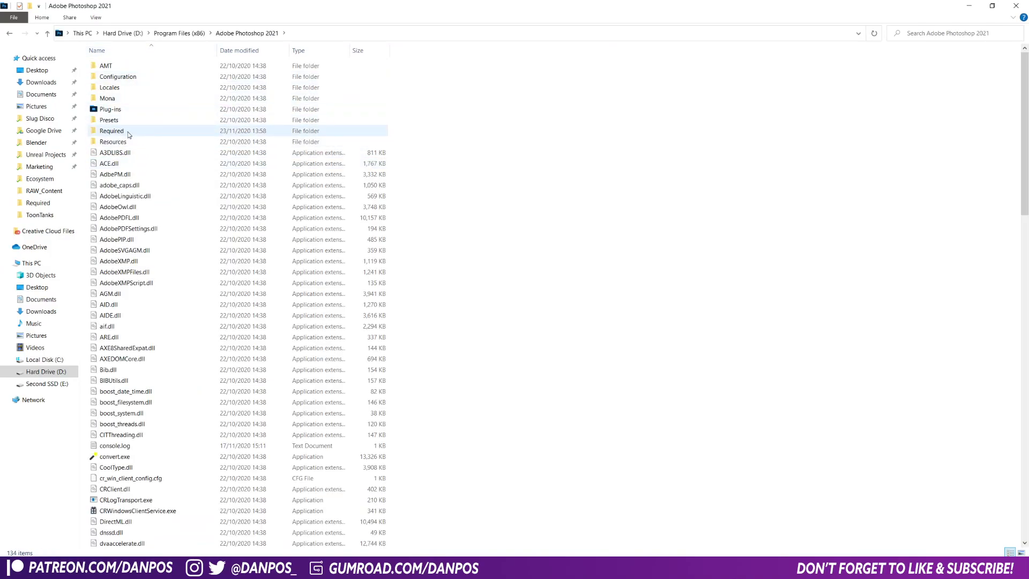
pyautogui.doubleClick(129, 133)
pyautogui.scroll(-9, 150, 321)
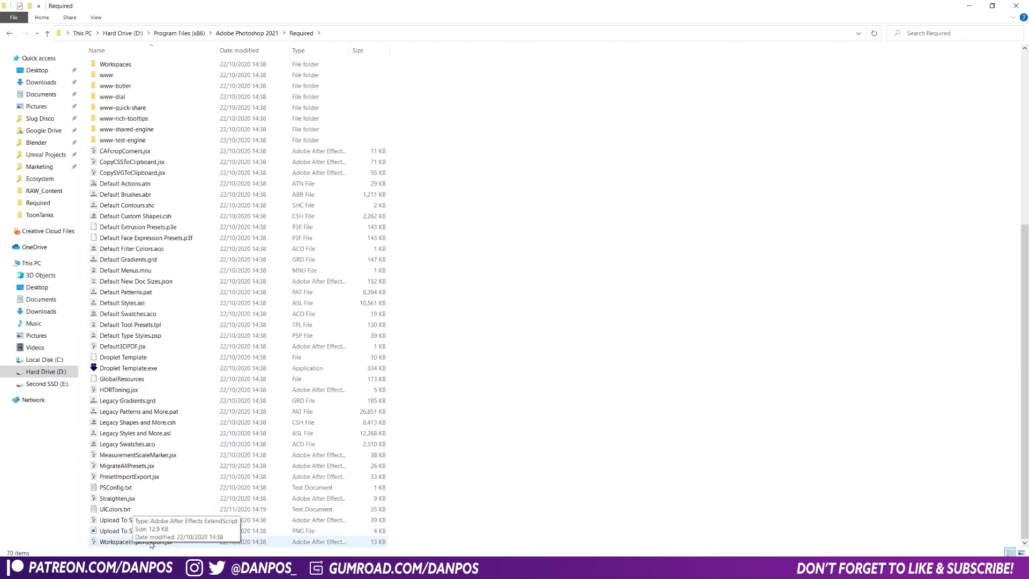